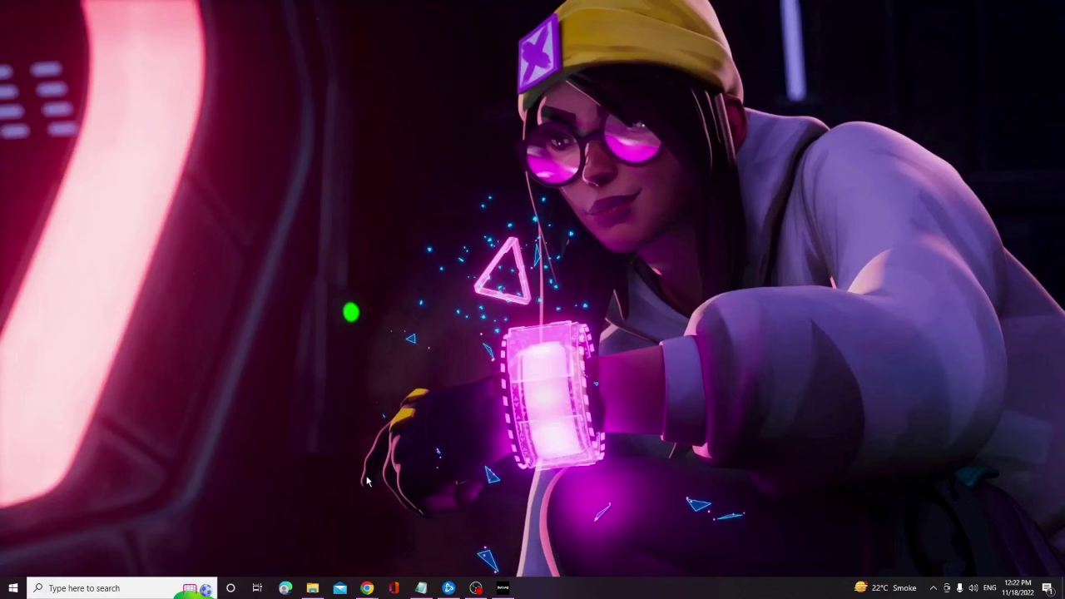
End the Call of Duty HQ app from the Apps list in Task Manager.
{"action": "right_click", "coordinate": [14, 589]}
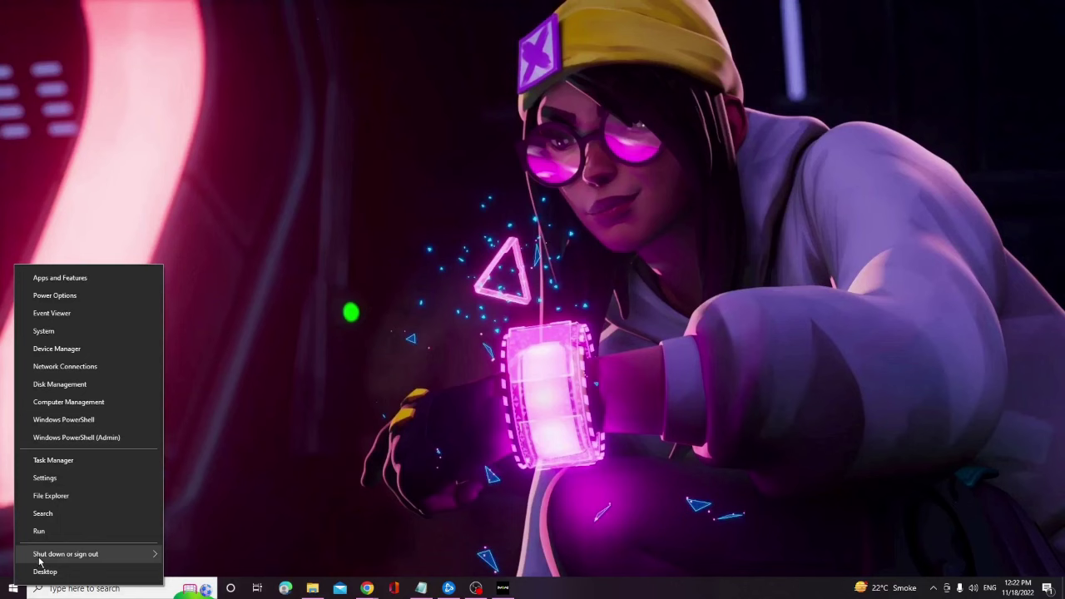
{"action": "left_click", "coordinate": [72, 462]}
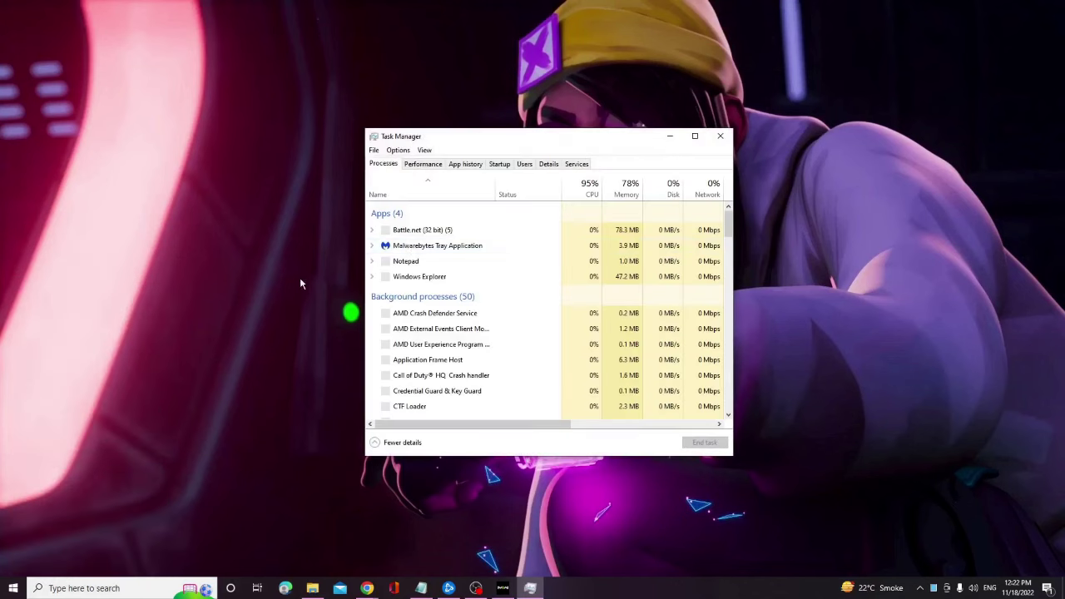
{"action": "left_click", "coordinate": [453, 263]}
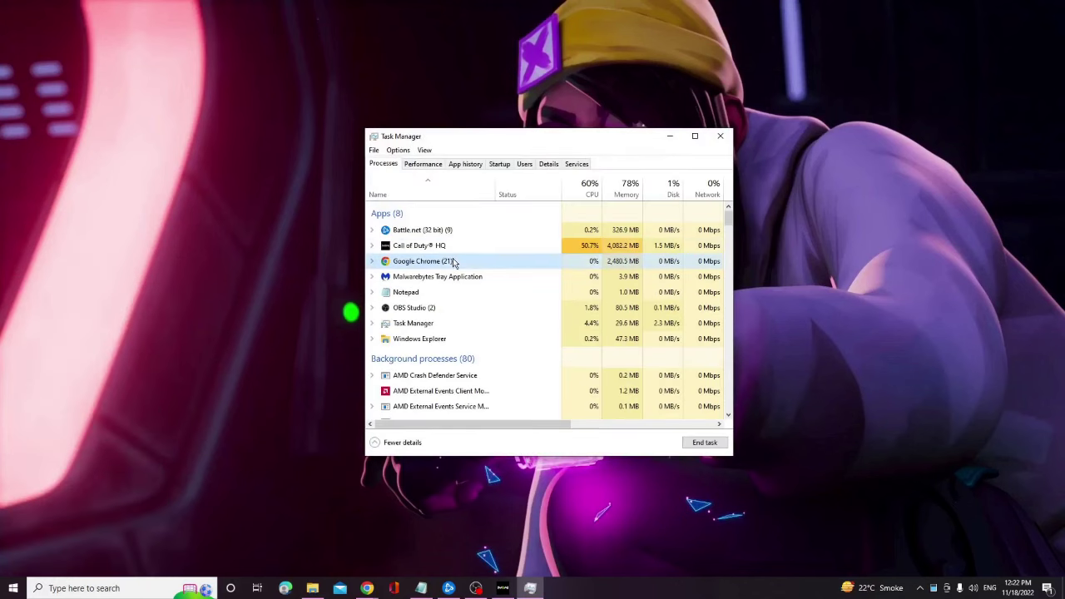
{"action": "left_click", "coordinate": [456, 248]}
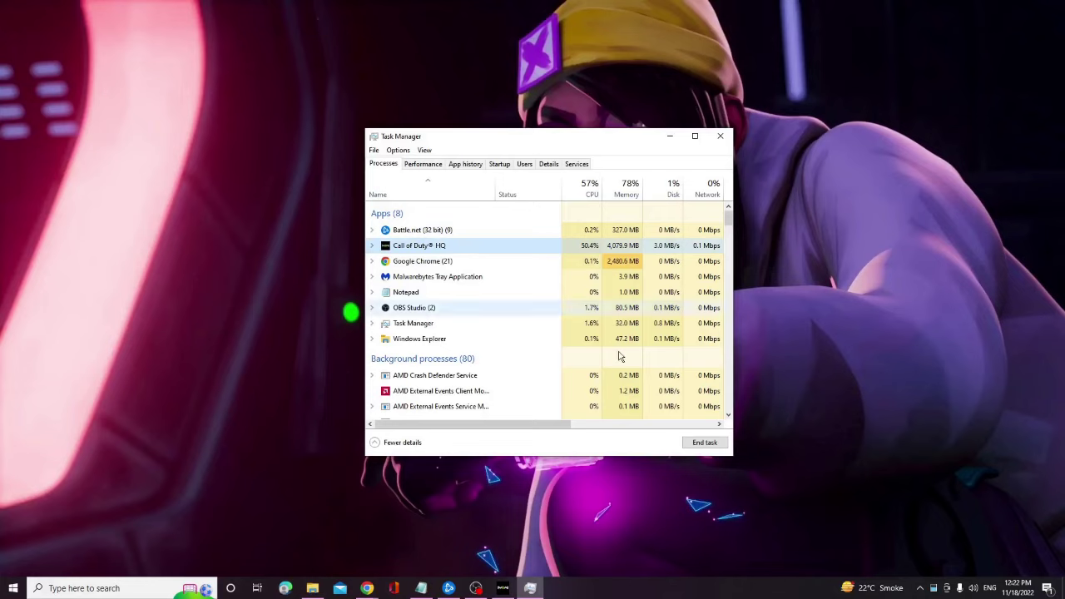
{"action": "left_click", "coordinate": [705, 442]}
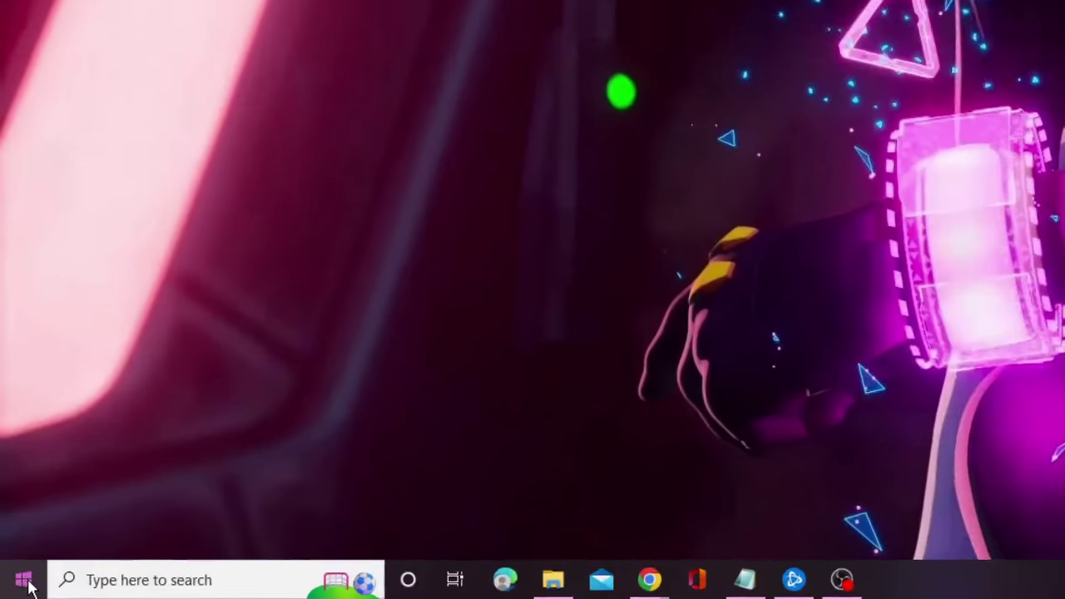
Update the AMD Radeon(TM) Graphics driver under Display adapters in Device Manager.
{"action": "right_click", "coordinate": [16, 589]}
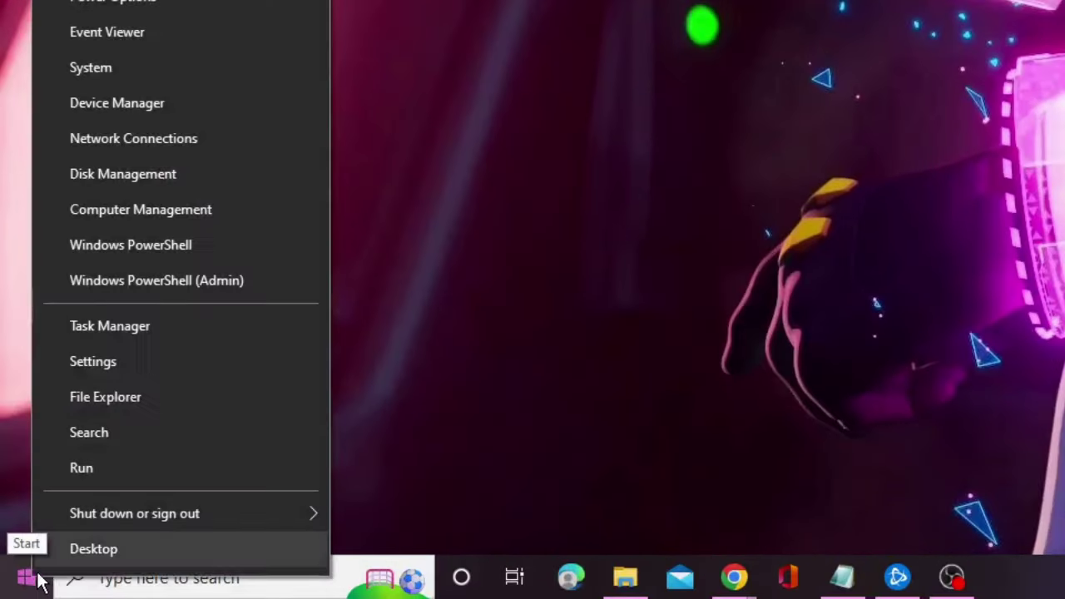
{"action": "left_click", "coordinate": [215, 103]}
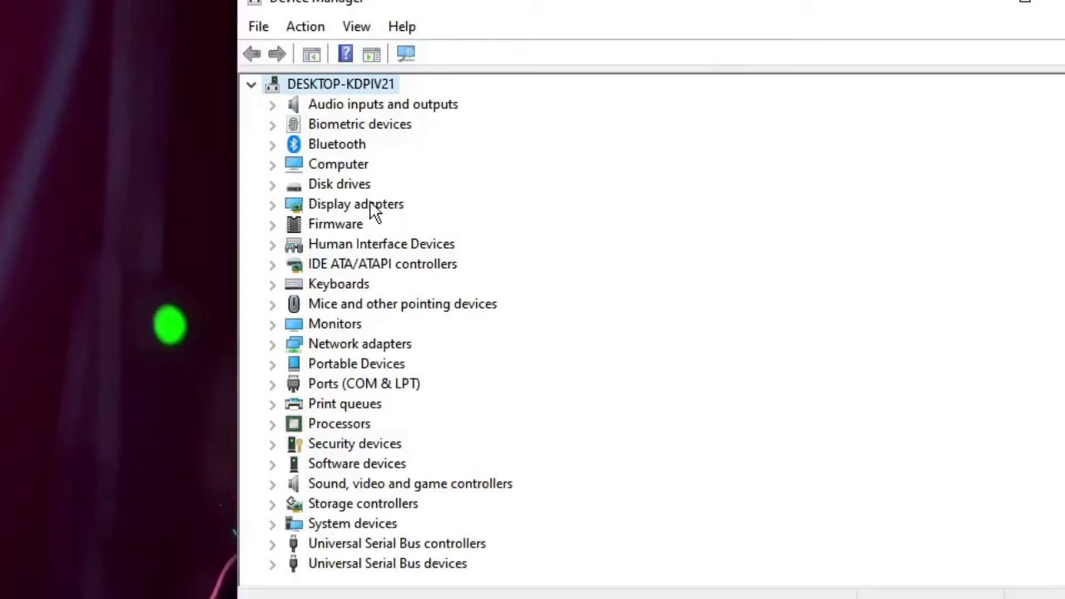
{"action": "left_click", "coordinate": [397, 209]}
{"action": "double_click", "coordinate": [397, 209]}
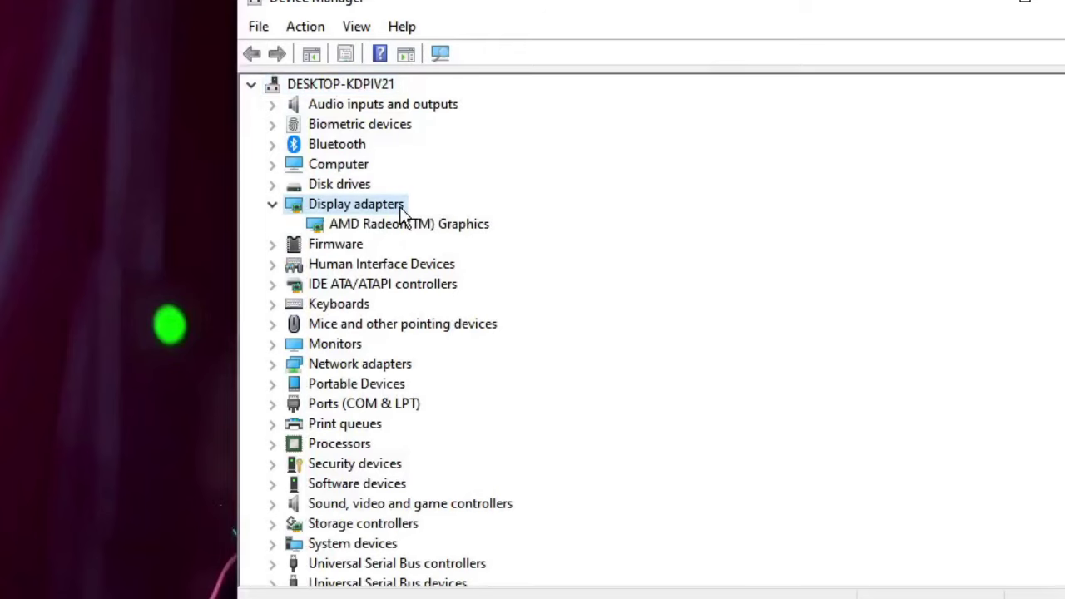
{"action": "left_click", "coordinate": [398, 225]}
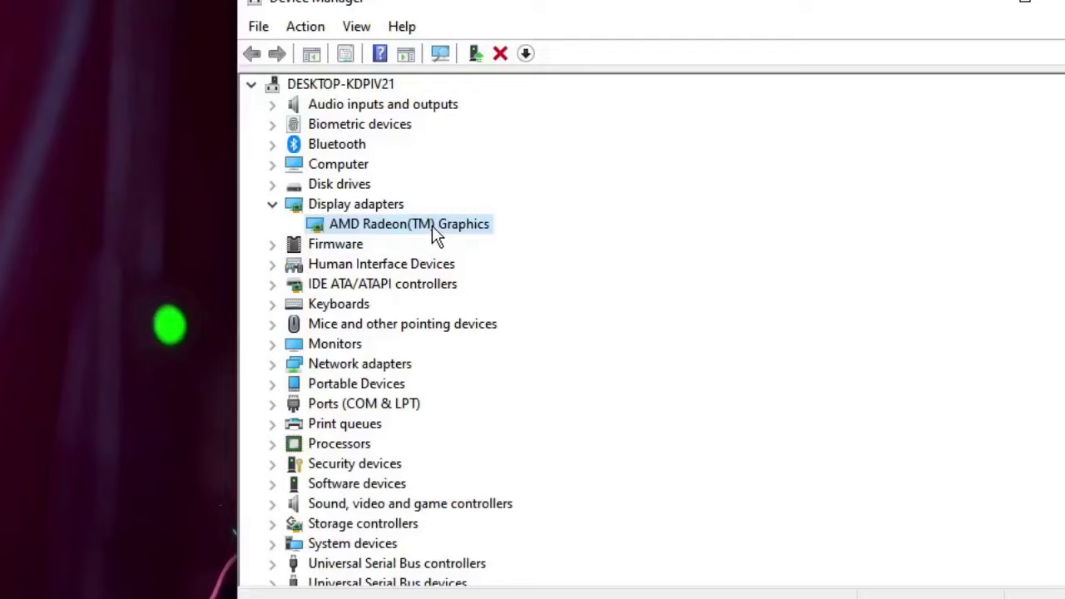
{"action": "right_click", "coordinate": [440, 226]}
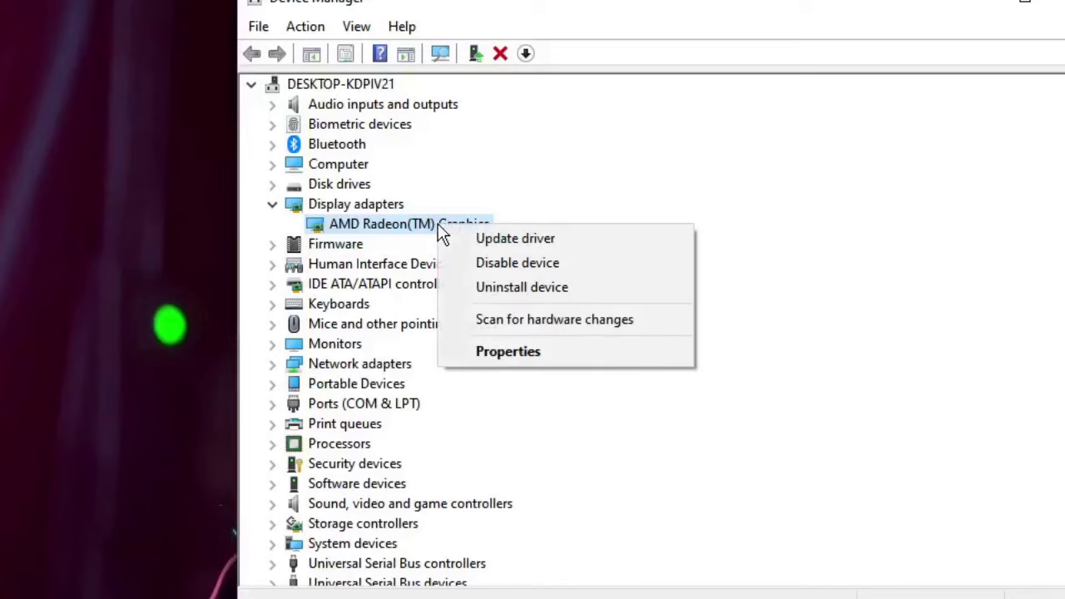
{"action": "left_click", "coordinate": [484, 238]}
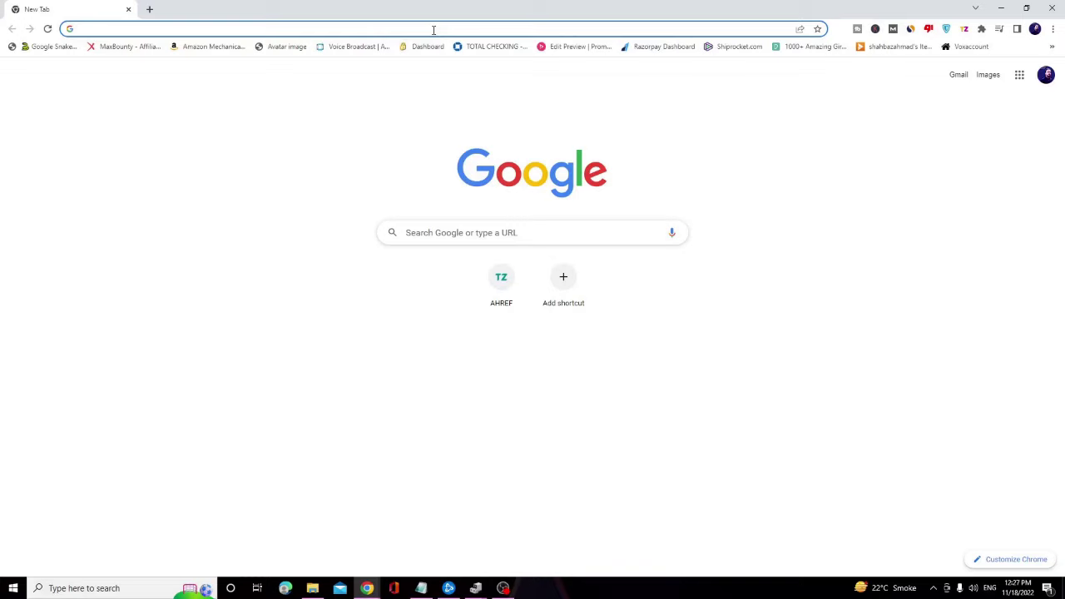
Search Google for 'amd driver download' and open the AMD Drivers and Support page.
{"action": "type", "text": "go"}
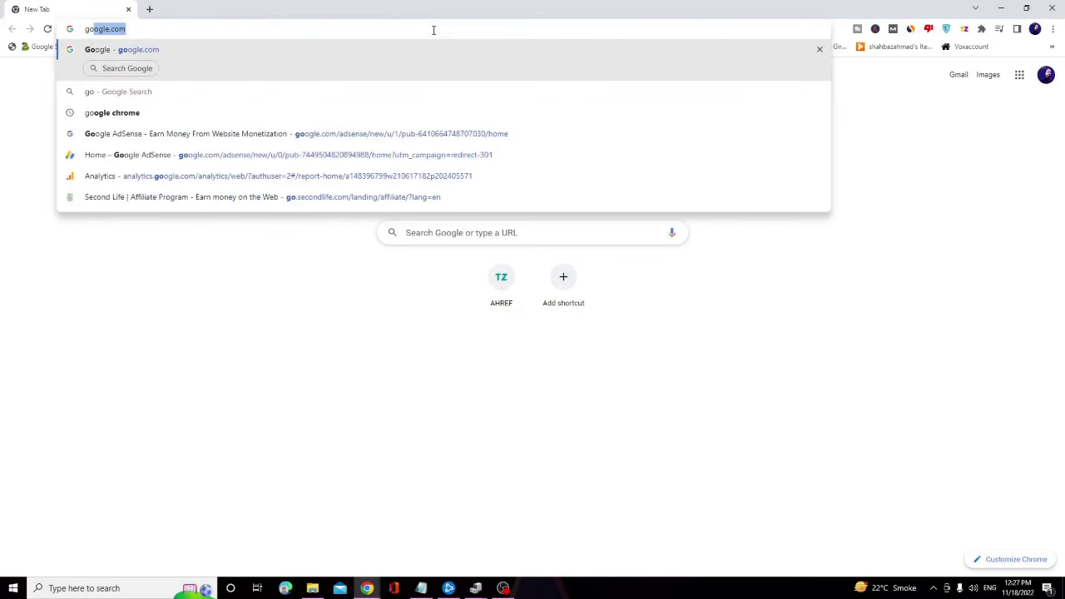
{"action": "key", "text": "Return"}
{"action": "type", "text": "amd"}
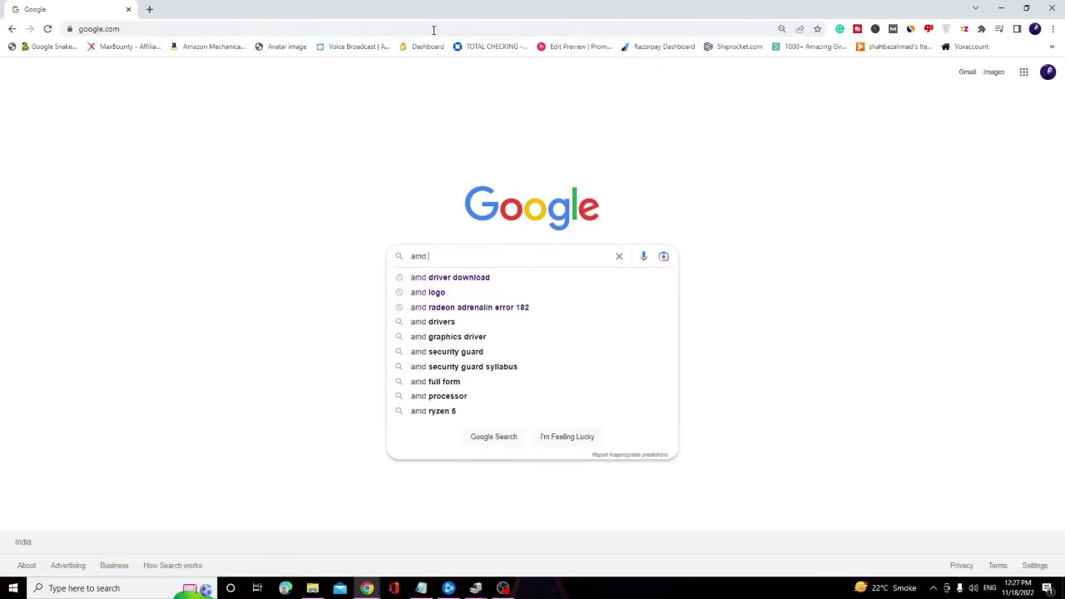
{"action": "key", "text": "Down"}
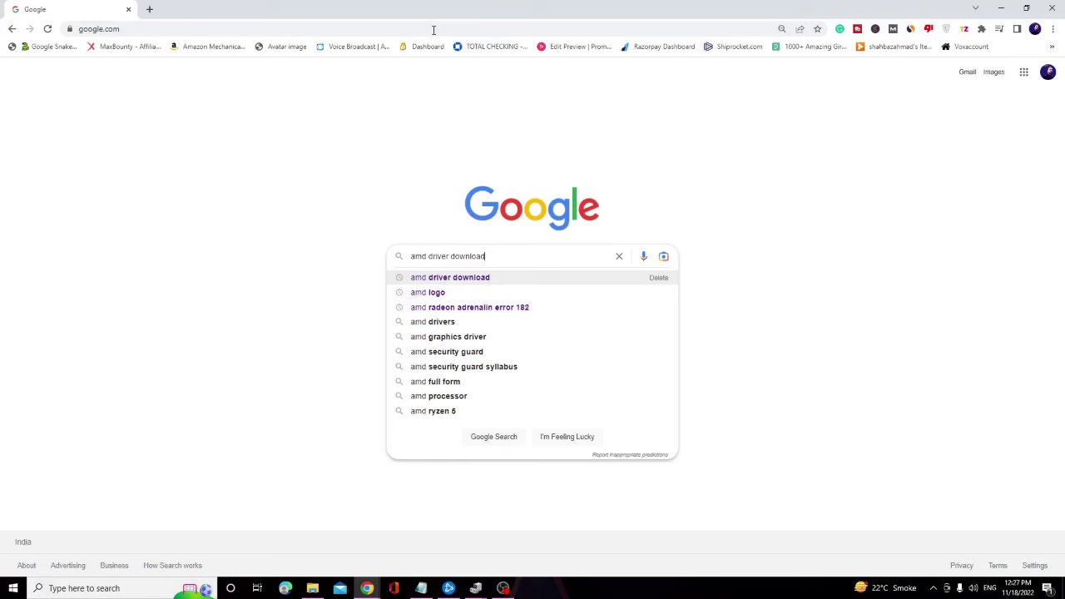
{"action": "key", "text": "Return"}
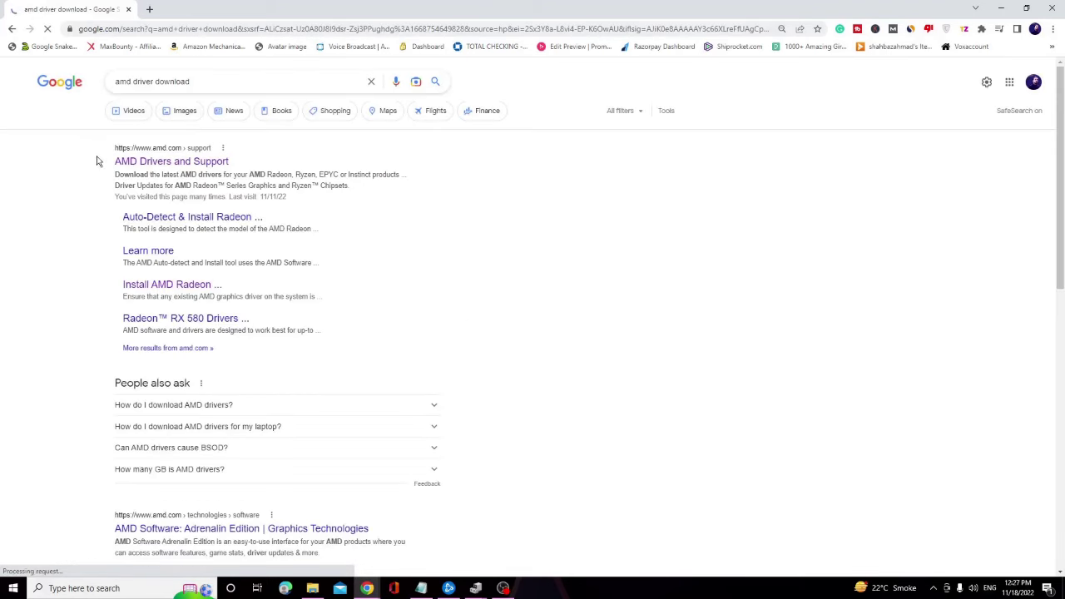
{"action": "left_click", "coordinate": [197, 163]}
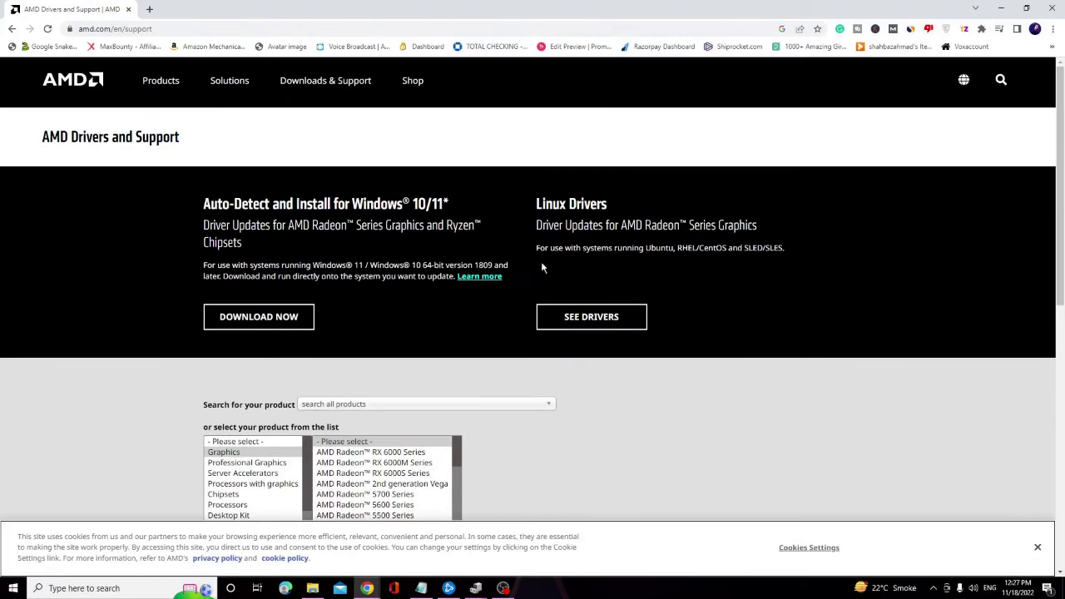
Choose Graphics > AMD Radeon RX 6000M Series in the product list.
{"action": "scroll", "coordinate": [541, 262], "scroll_direction": "down", "scroll_amount": 1}
{"action": "scroll", "coordinate": [305, 270], "scroll_direction": "up", "scroll_amount": 1}
{"action": "scroll", "coordinate": [350, 302], "scroll_direction": "down", "scroll_amount": 3}
{"action": "left_click", "coordinate": [370, 298]}
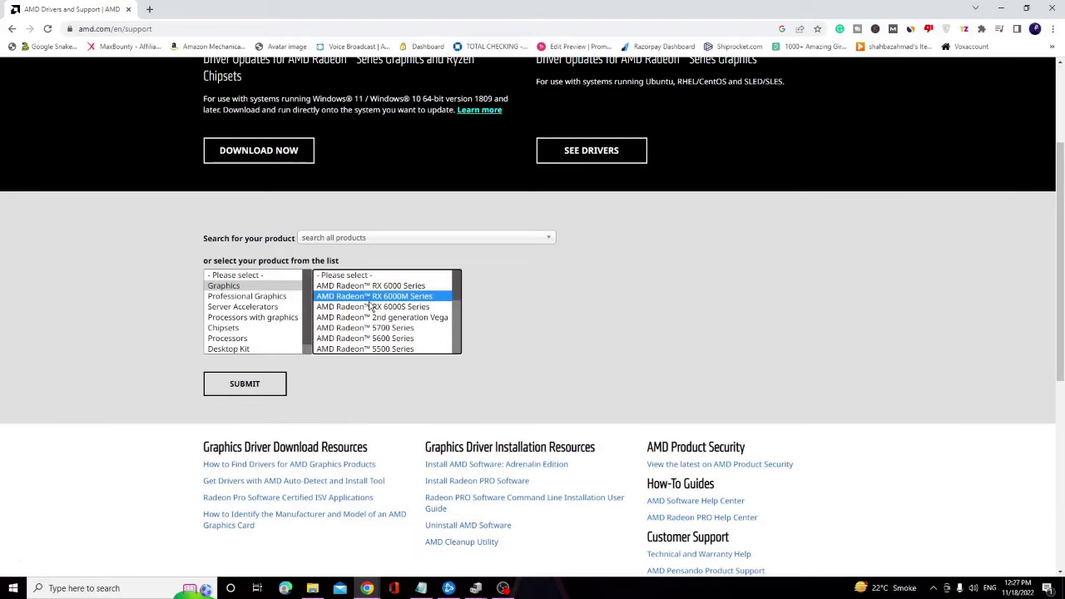
{"action": "scroll", "coordinate": [375, 312], "scroll_direction": "down", "scroll_amount": 3}
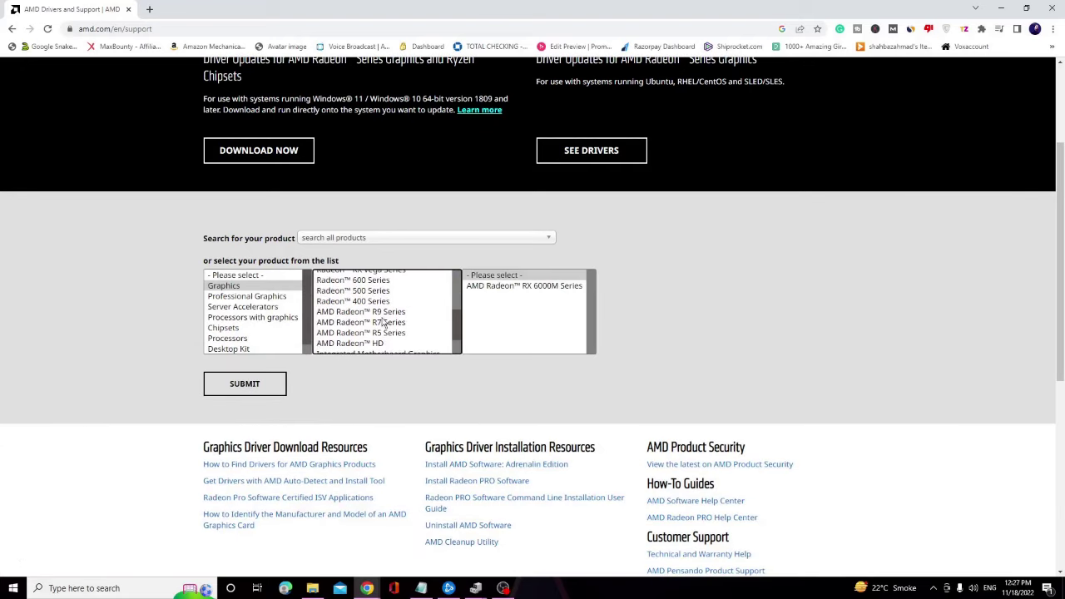
{"action": "scroll", "coordinate": [387, 323], "scroll_direction": "up", "scroll_amount": 4}
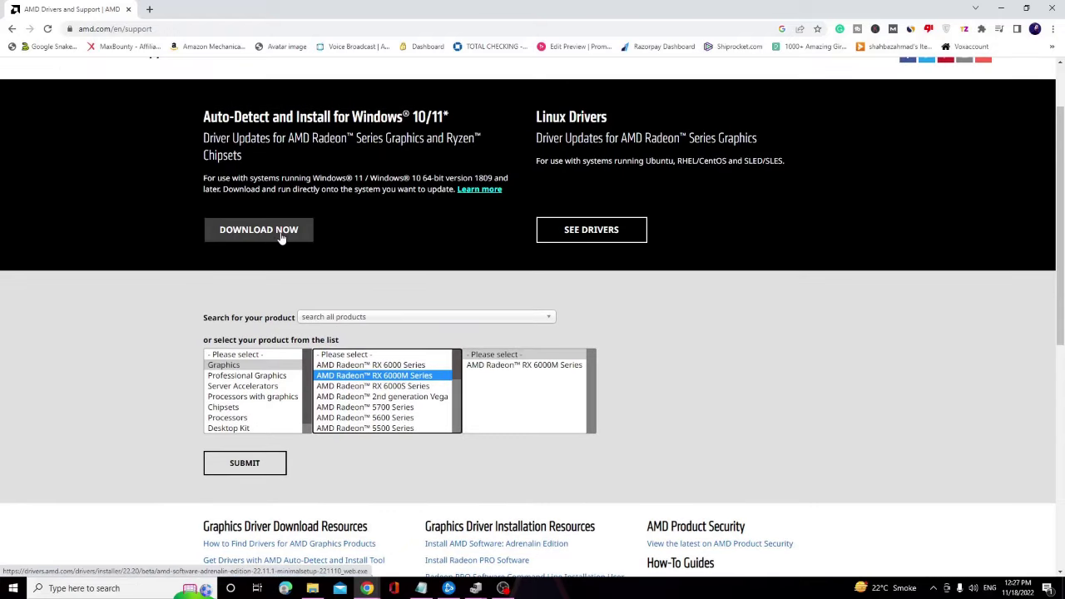
{"action": "scroll", "coordinate": [281, 238], "scroll_direction": "up", "scroll_amount": 2}
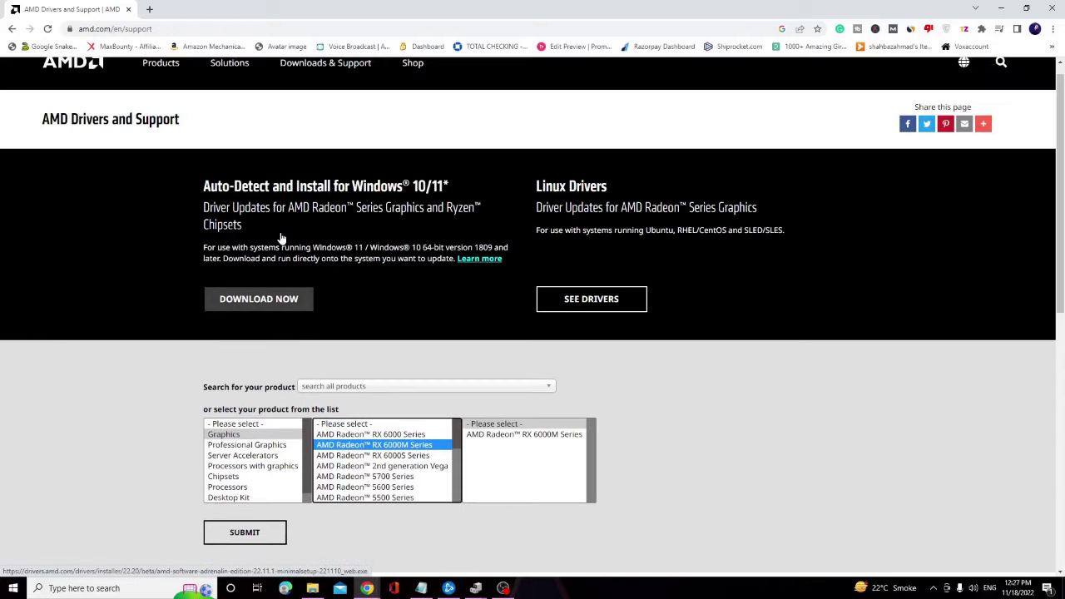
In a new tab, search Google for 'nvidia' to reach NVIDIA Driver Downloads.
{"action": "left_click", "coordinate": [149, 9]}
{"action": "type", "text": "google.com"}
{"action": "key", "text": "Return"}
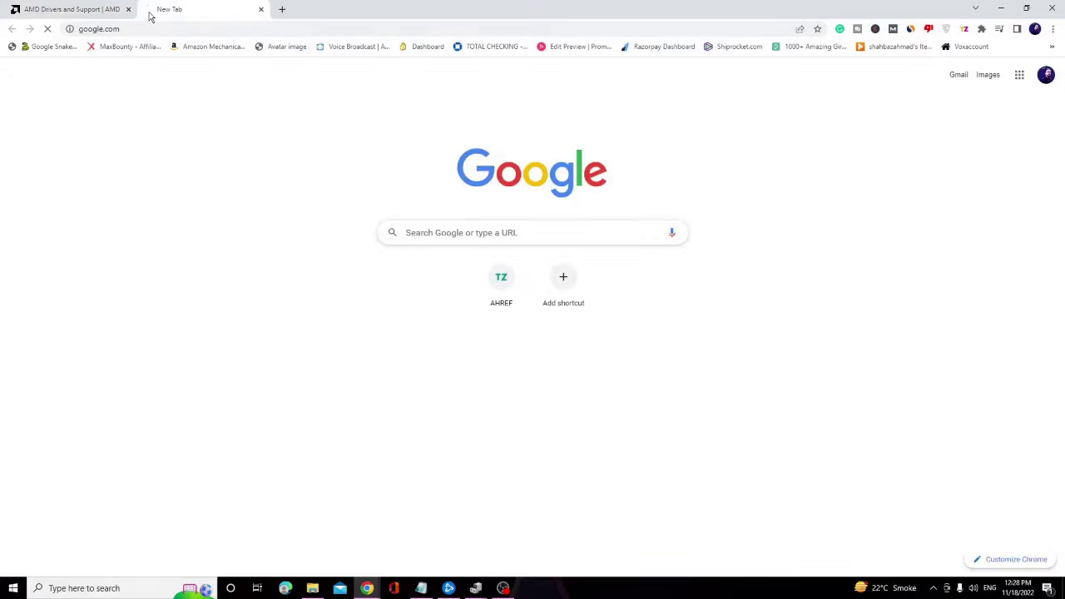
{"action": "type", "text": "nvidia.com/download/index.aspx"}
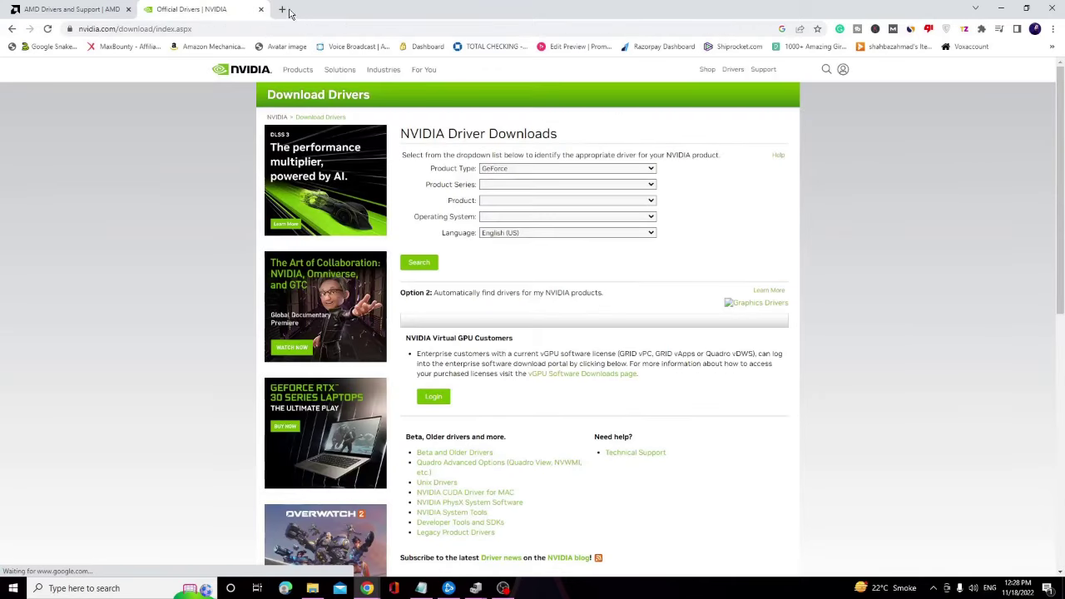
{"action": "left_click", "coordinate": [283, 9]}
Search 'intel driver download', open Download Intel Drivers and Software, and pick Graphics.
{"action": "type", "text": "in"}
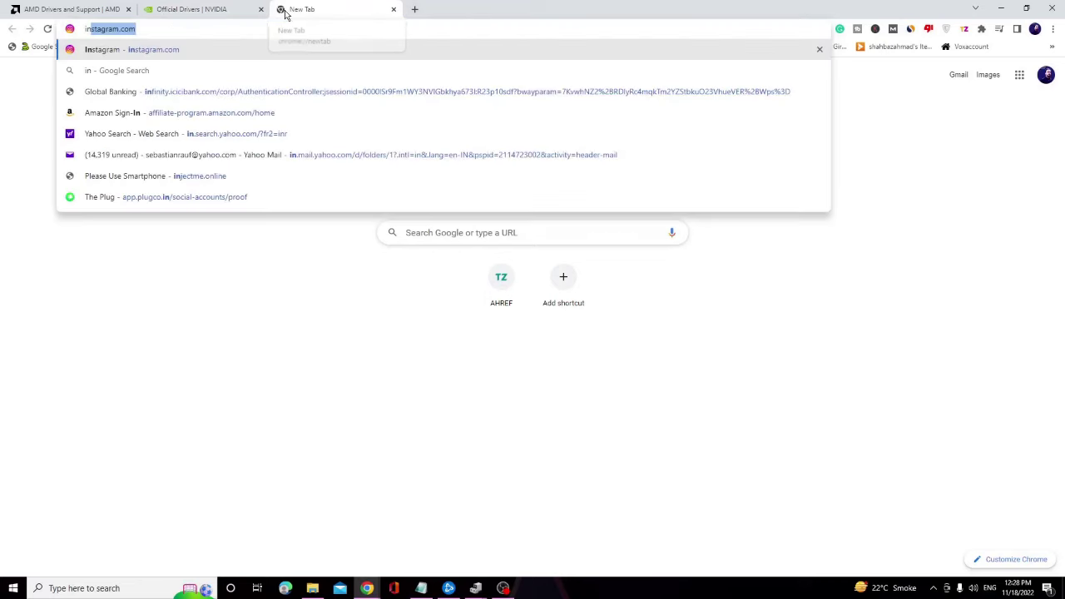
{"action": "type", "text": "tel d"}
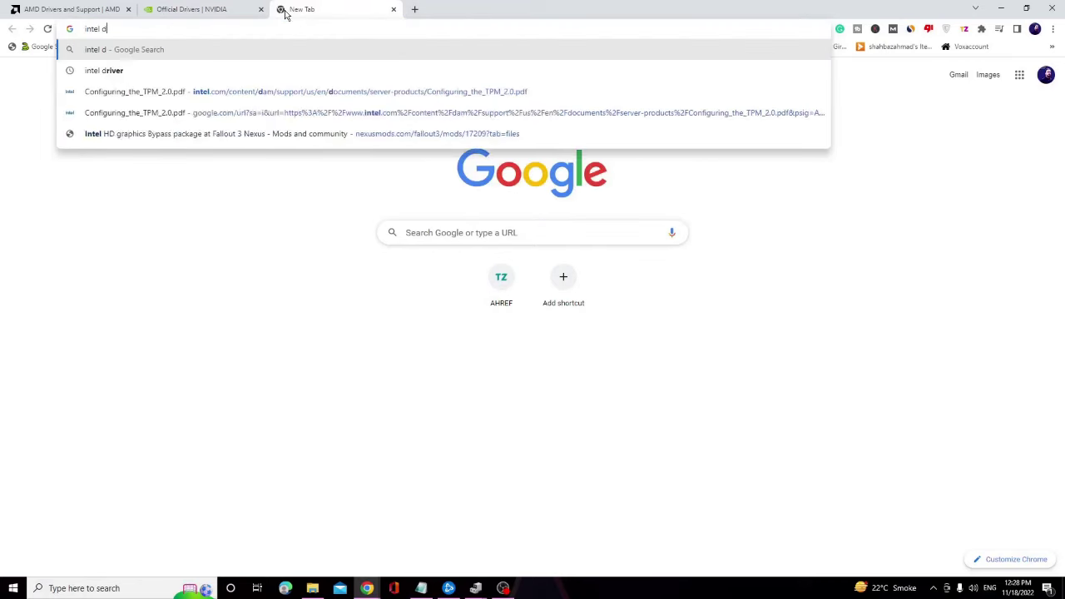
{"action": "type", "text": "river download"}
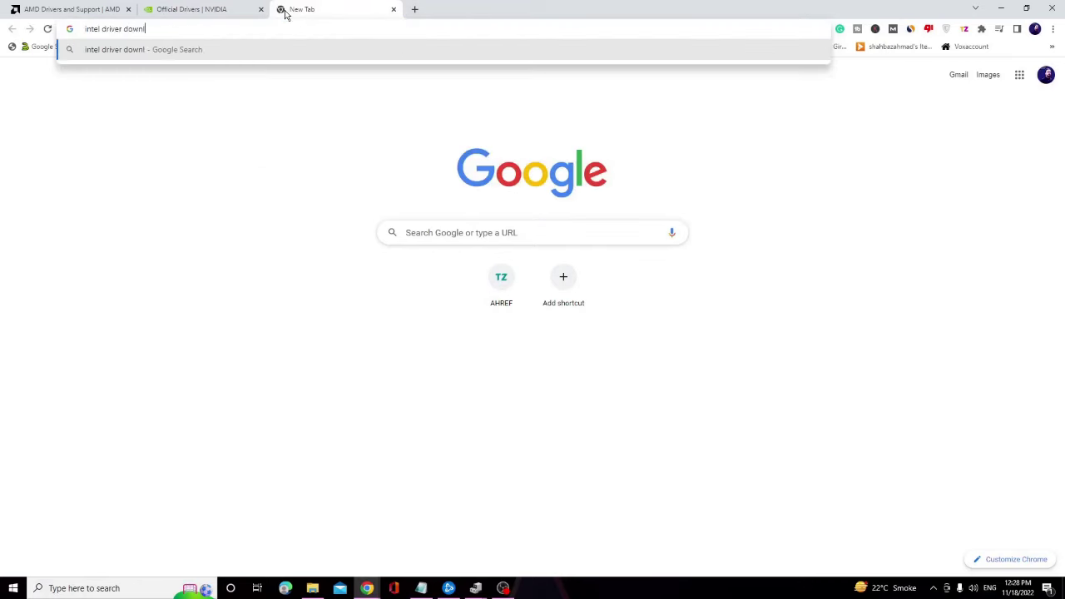
{"action": "key", "text": "Return"}
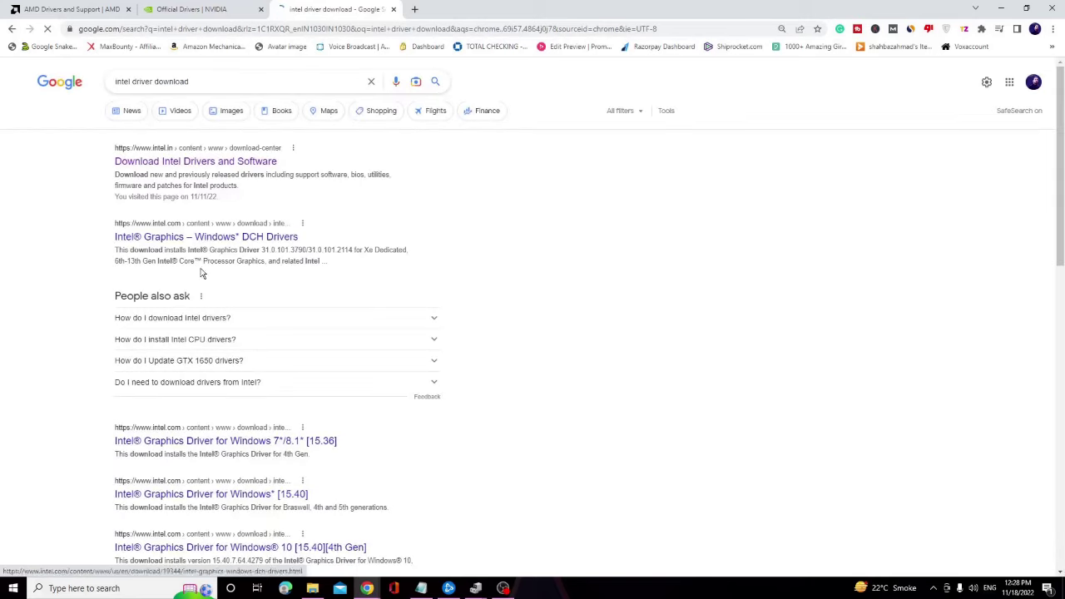
{"action": "left_click", "coordinate": [197, 159]}
{"action": "scroll", "coordinate": [302, 256], "scroll_direction": "down", "scroll_amount": 2}
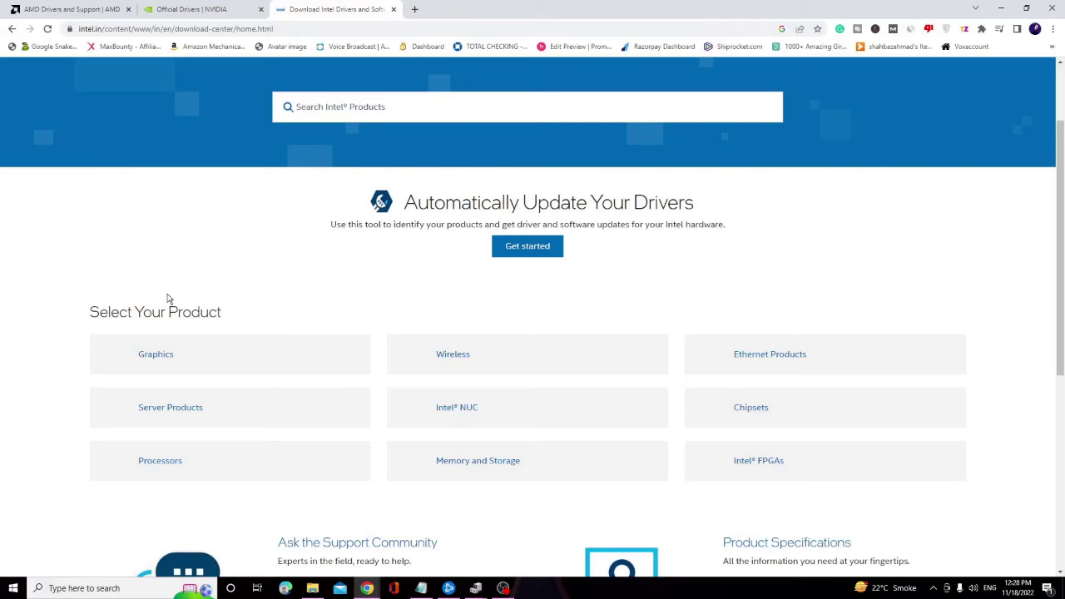
{"action": "left_click", "coordinate": [165, 358]}
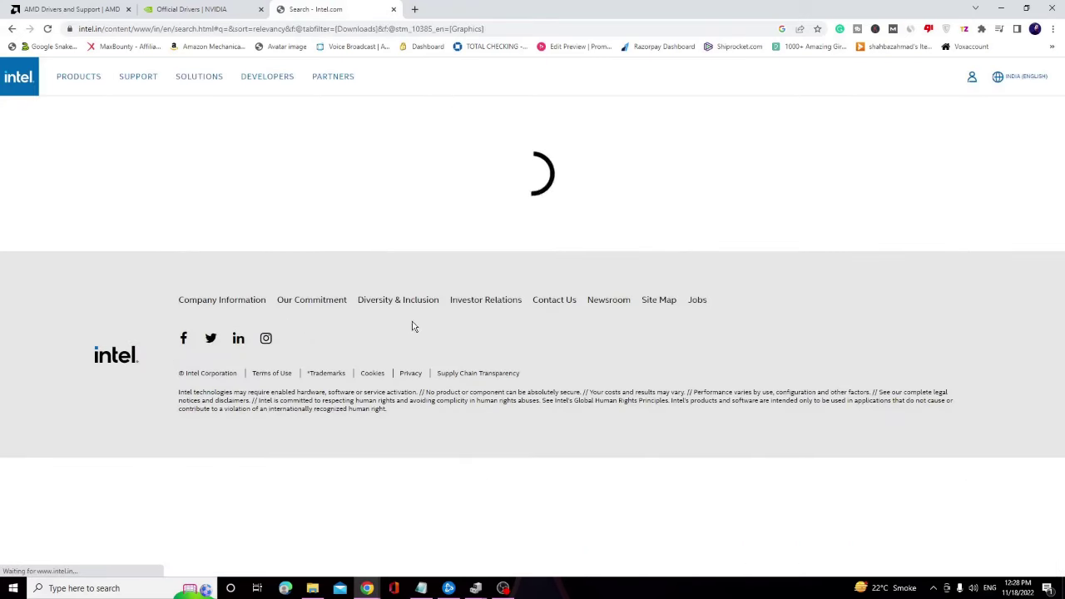